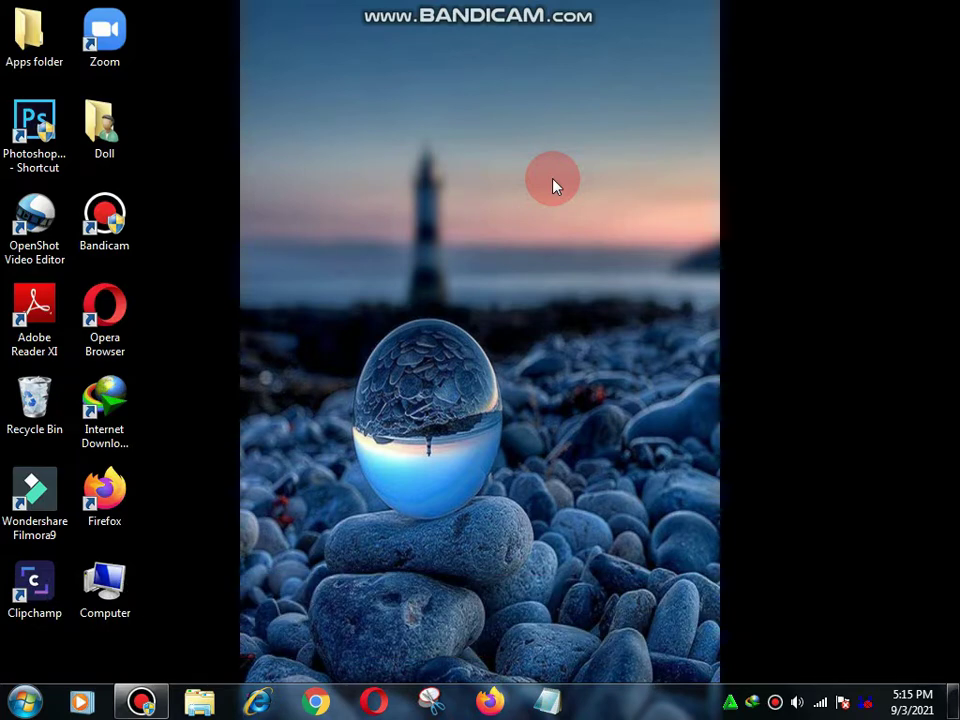
- Launch Filmora9, create a new 16:9 widescreen project and dismiss the Message Center
double_click(50, 521)
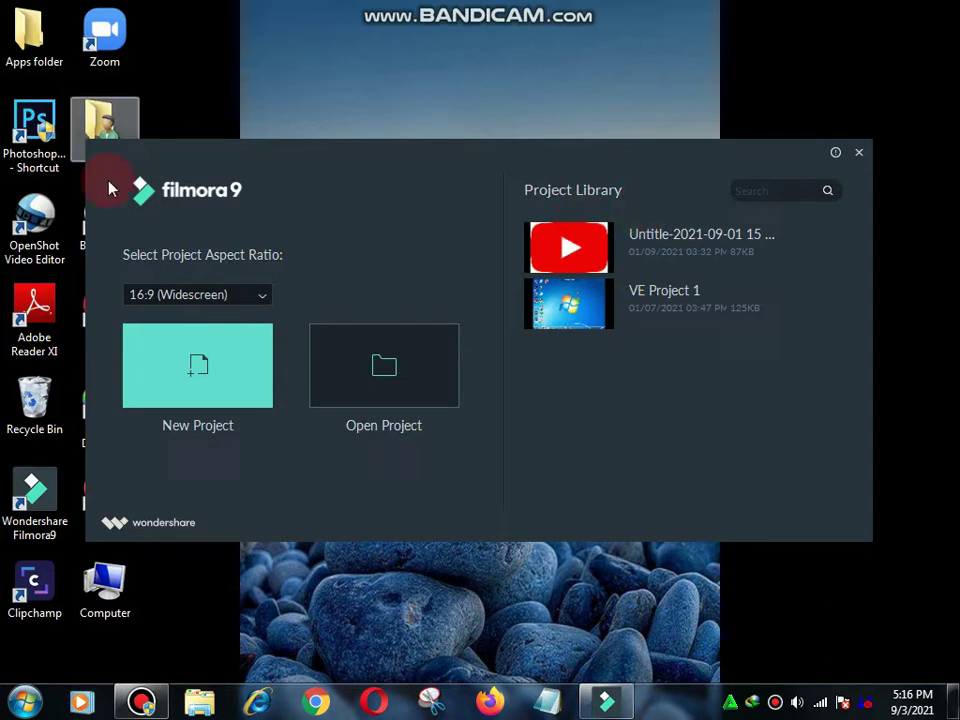
left_click(203, 374)
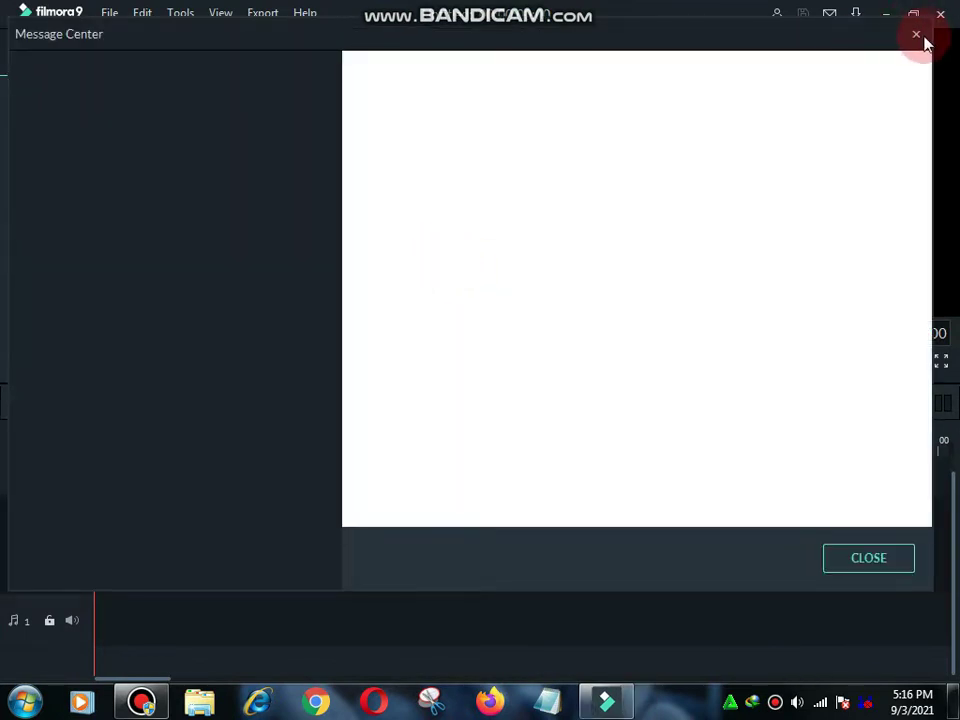
left_click(916, 35)
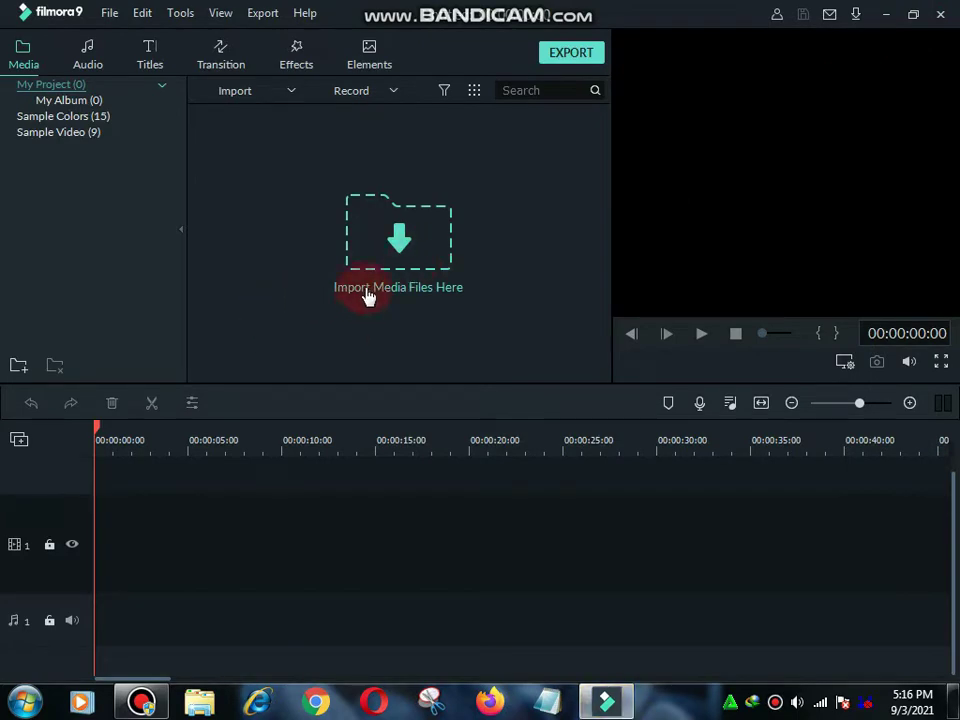
- Import mixkit-walking-of-a-person-on-the-path-of-a-forest-32622 from Downloads and place it at the start of video track 1
left_click(415, 246)
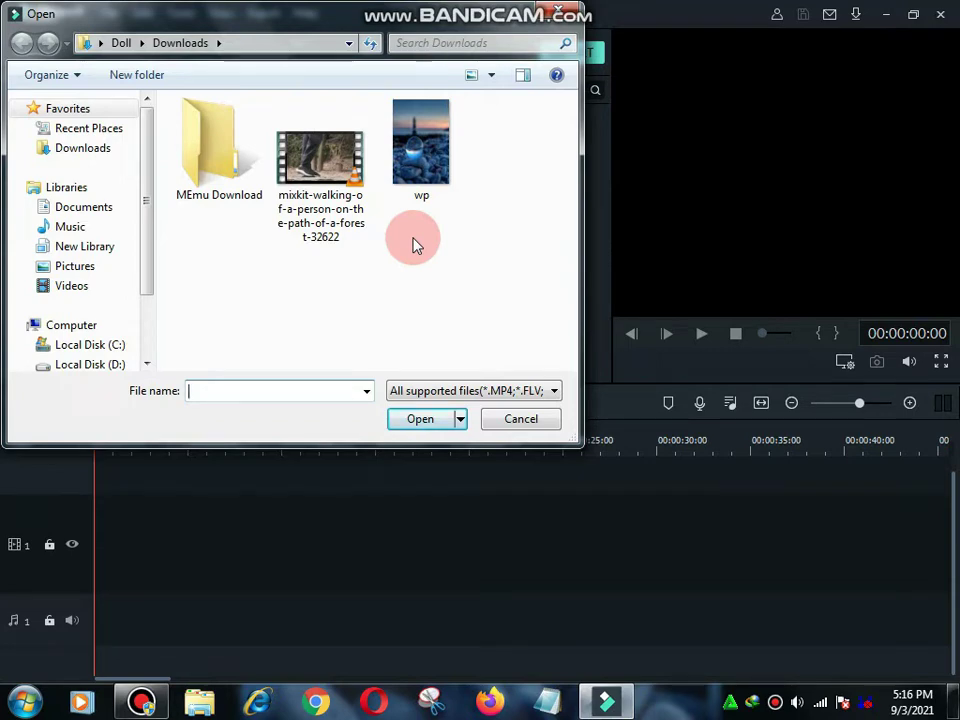
left_click(321, 162)
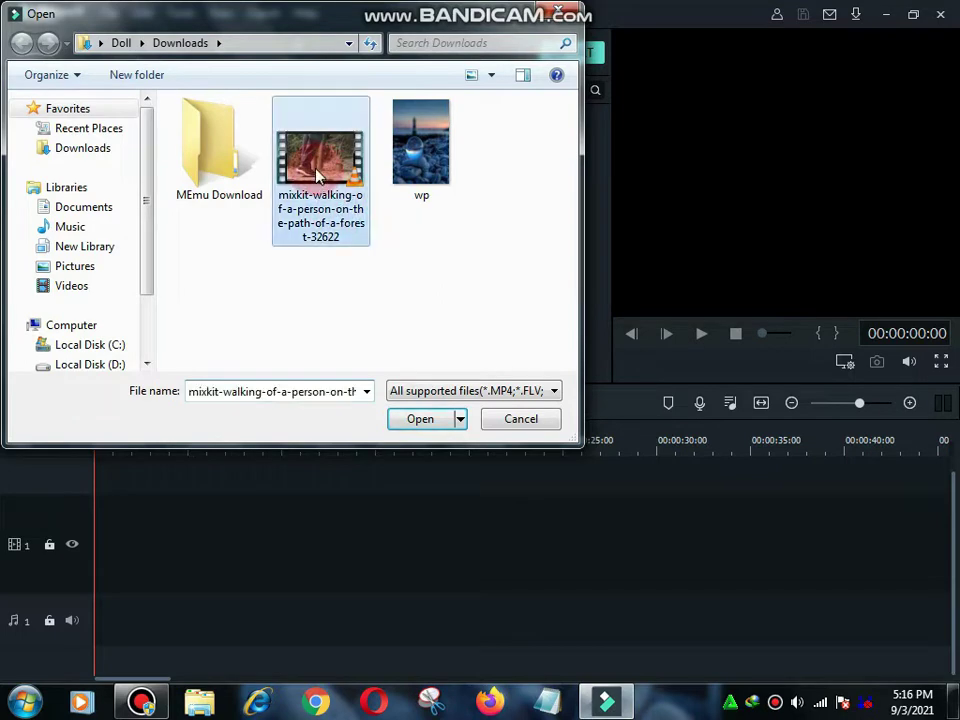
left_click(420, 419)
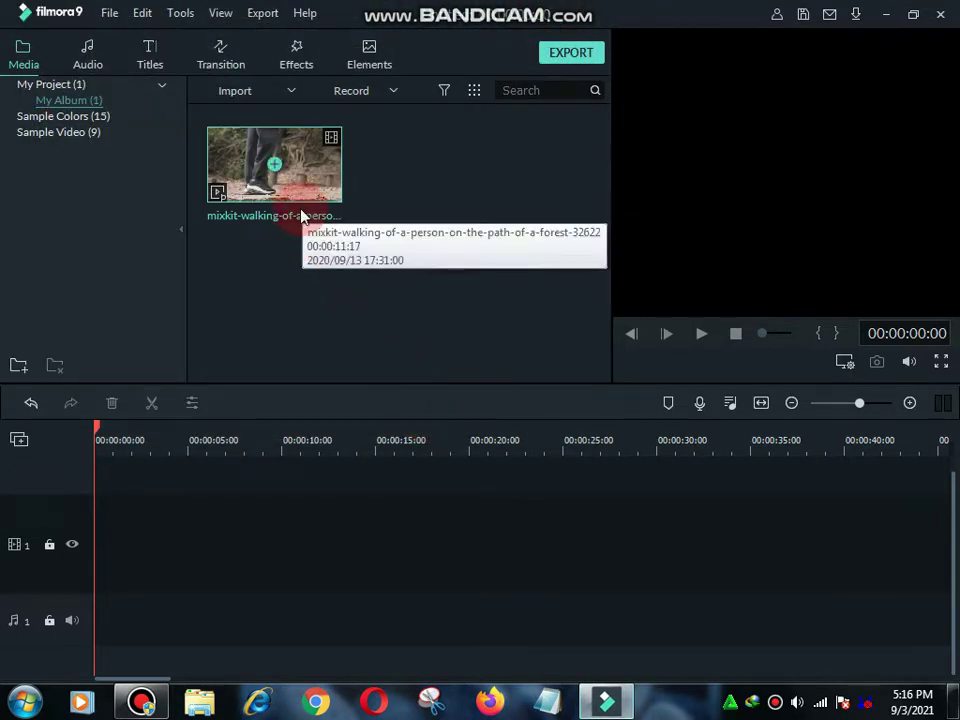
left_click_drag(301, 216, 84, 565)
left_click(490, 369)
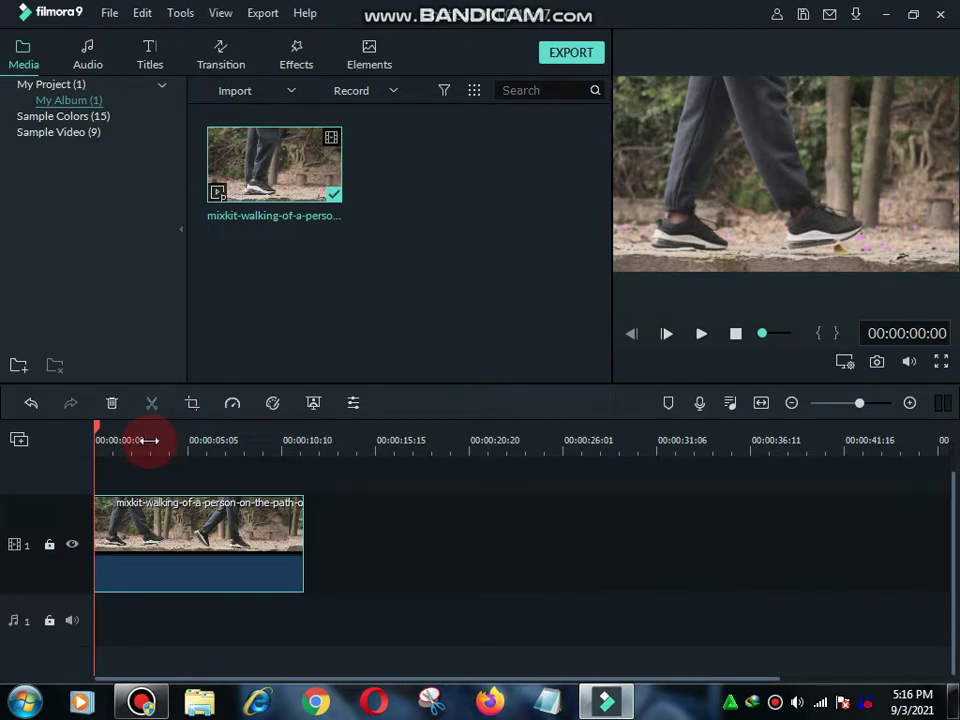
- Split the walking clip at 00:00:03:15 and again at 00:00:07:09 to make three segments
left_click_drag(148, 440, 158, 448)
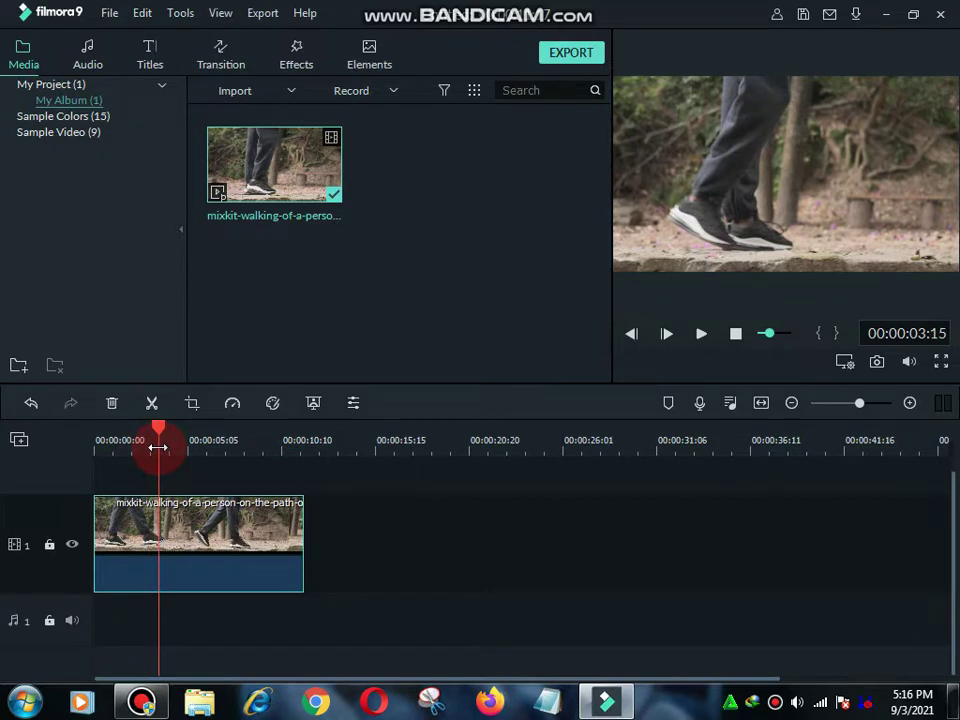
left_click(151, 404)
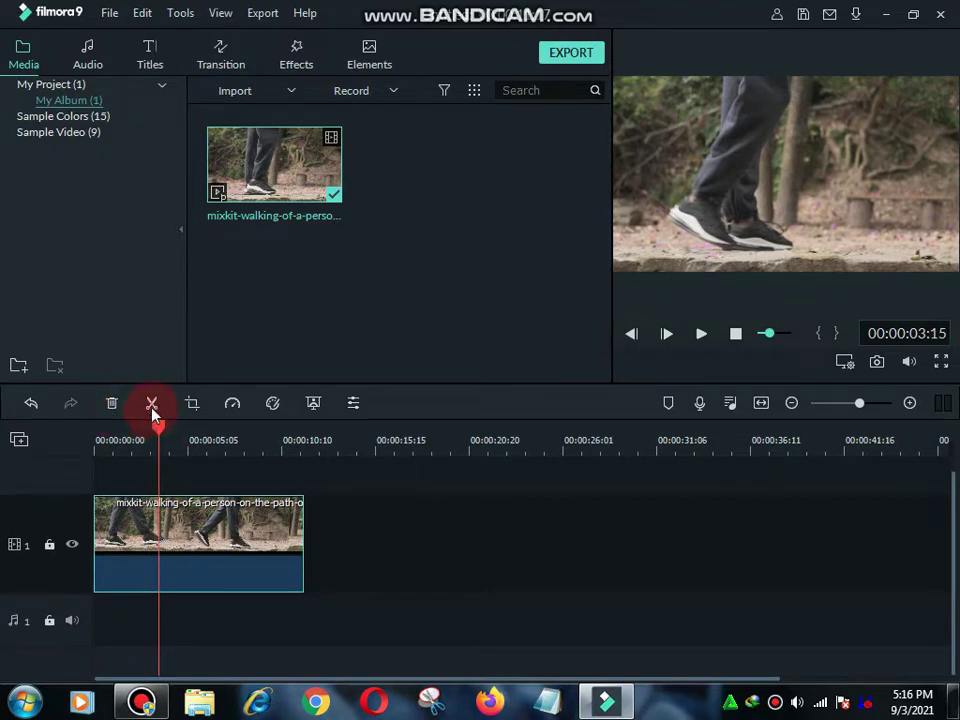
left_click_drag(196, 516, 224, 503)
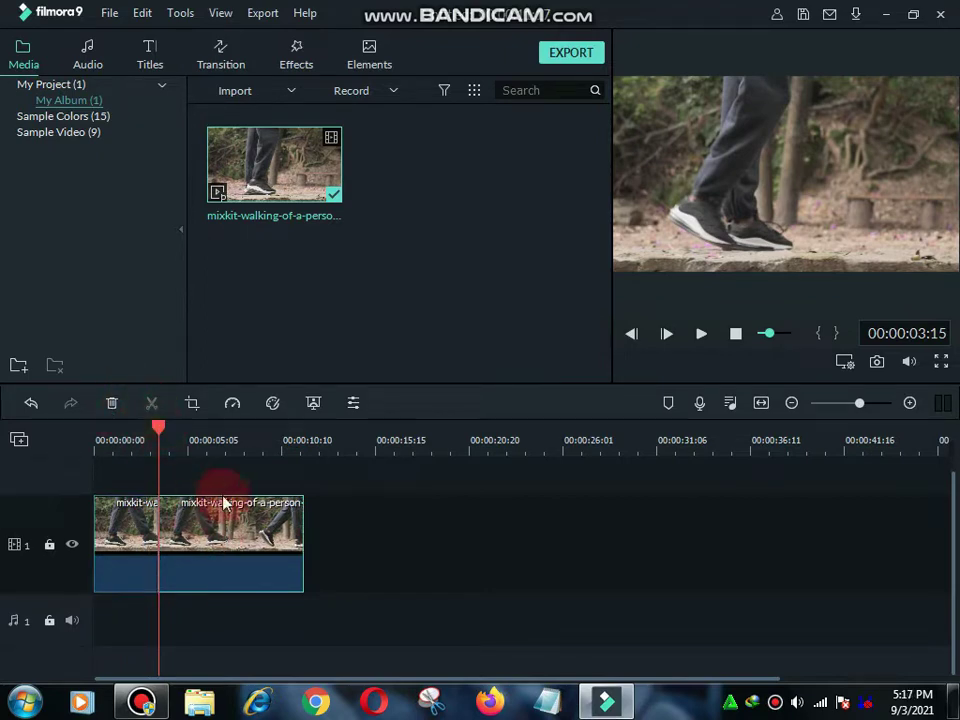
left_click(225, 450)
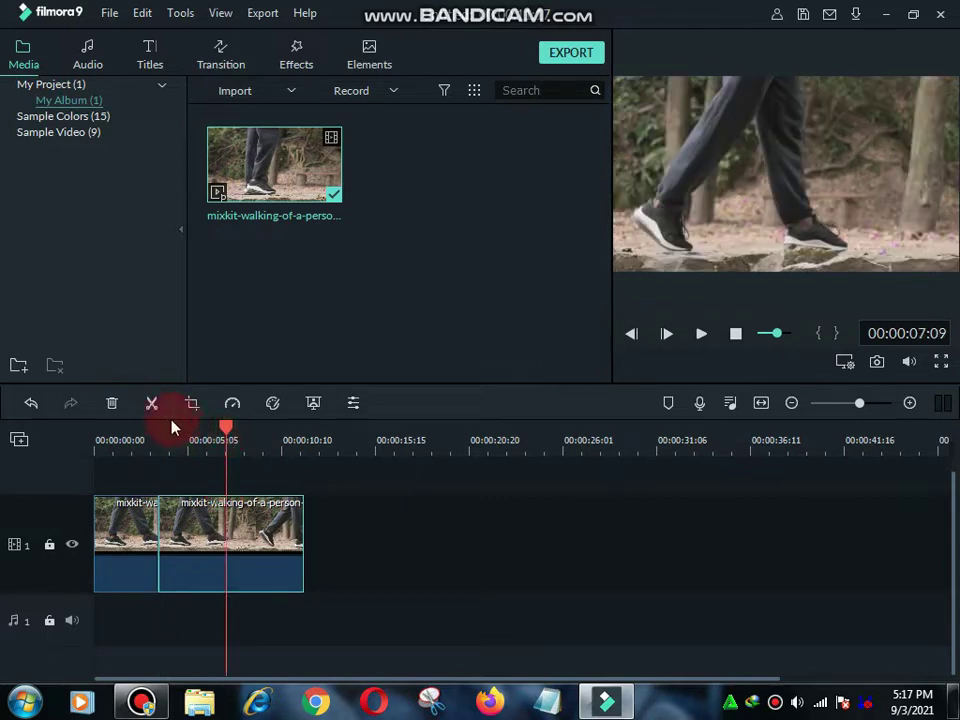
left_click(151, 403)
left_click(230, 572)
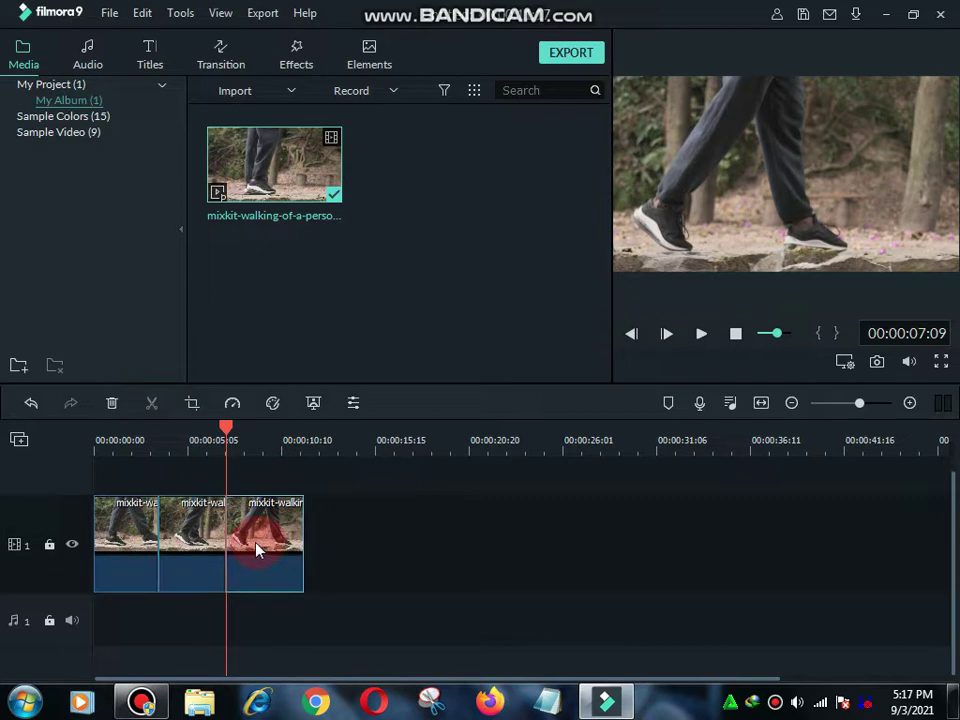
- Play the split sequence from its beginning in the preview
left_click(100, 441)
left_click(86, 443)
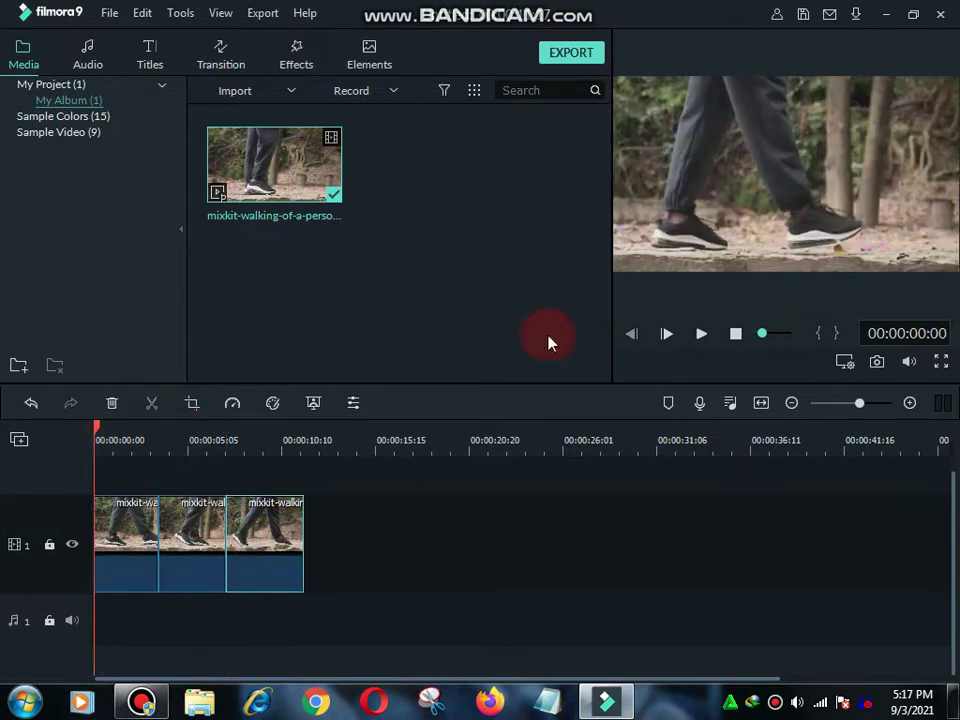
left_click(701, 334)
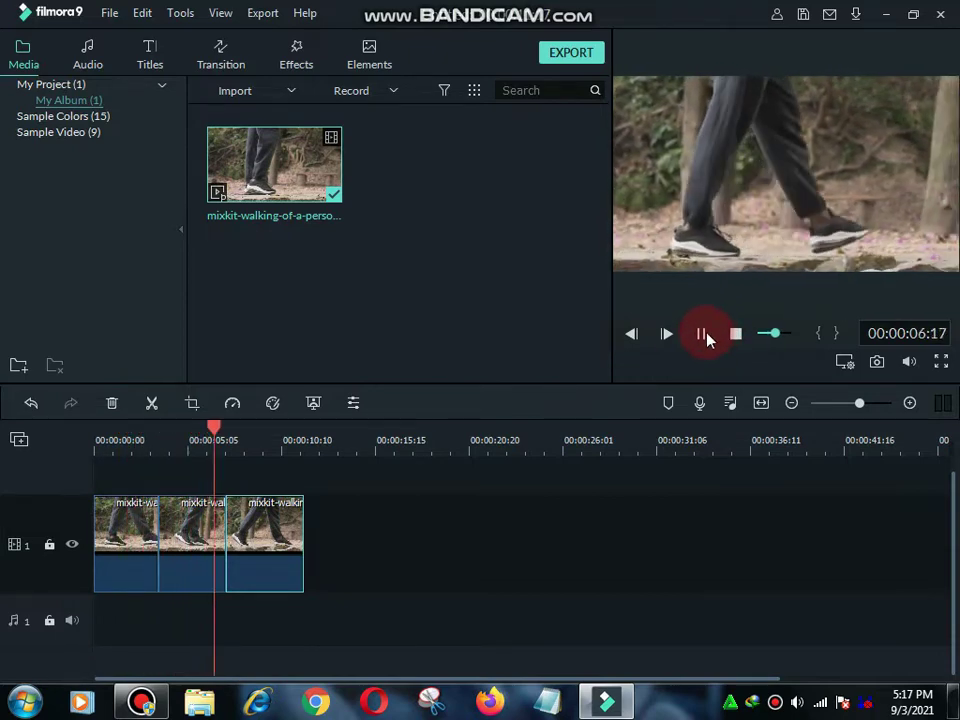
- Slow the first segment to a speed of 0.3 with Ripple Edit on
left_click(138, 528)
double_click(138, 528)
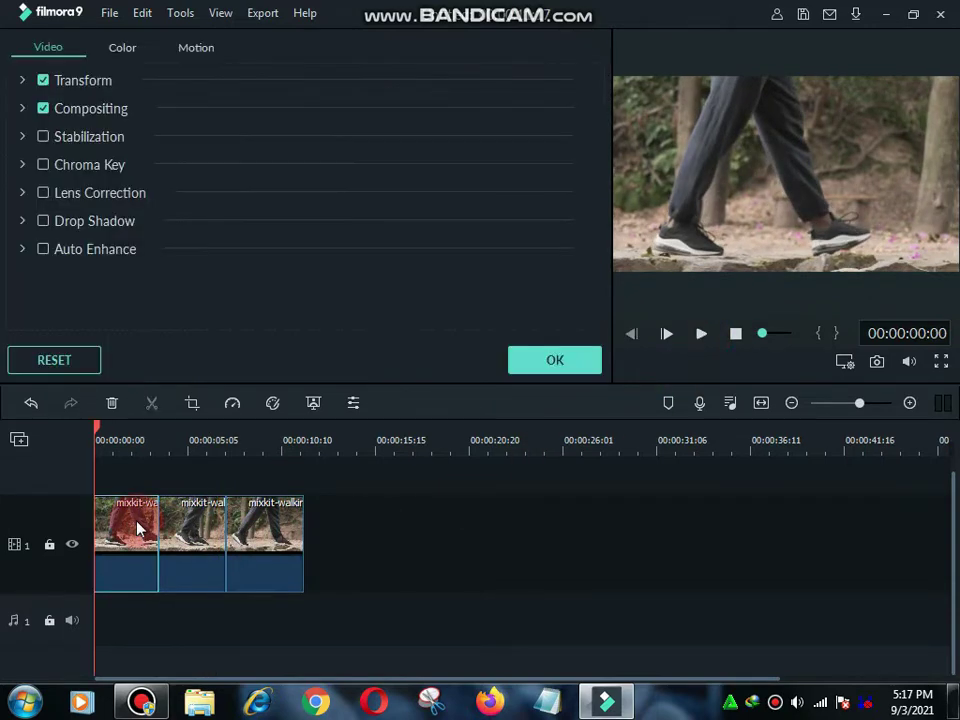
right_click(138, 528)
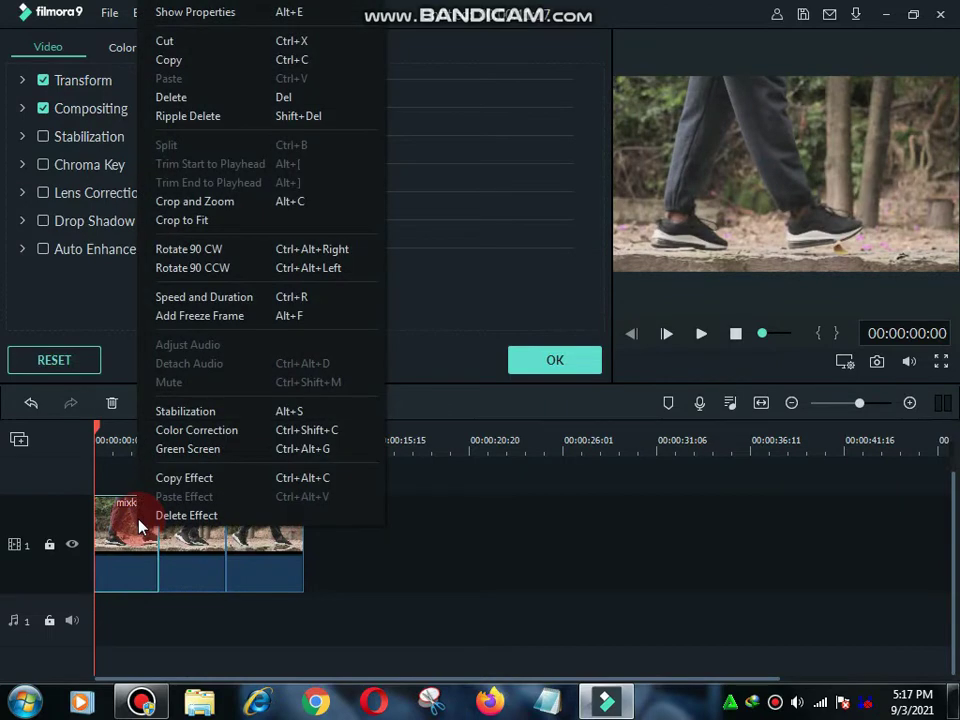
left_click(237, 302)
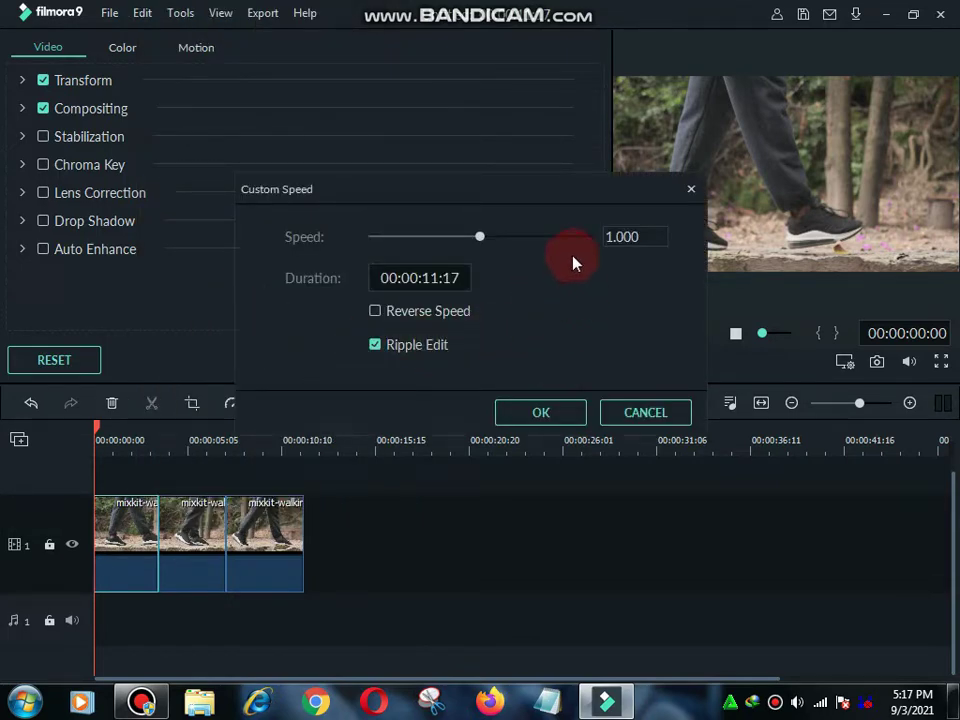
double_click(653, 237)
type(".3")
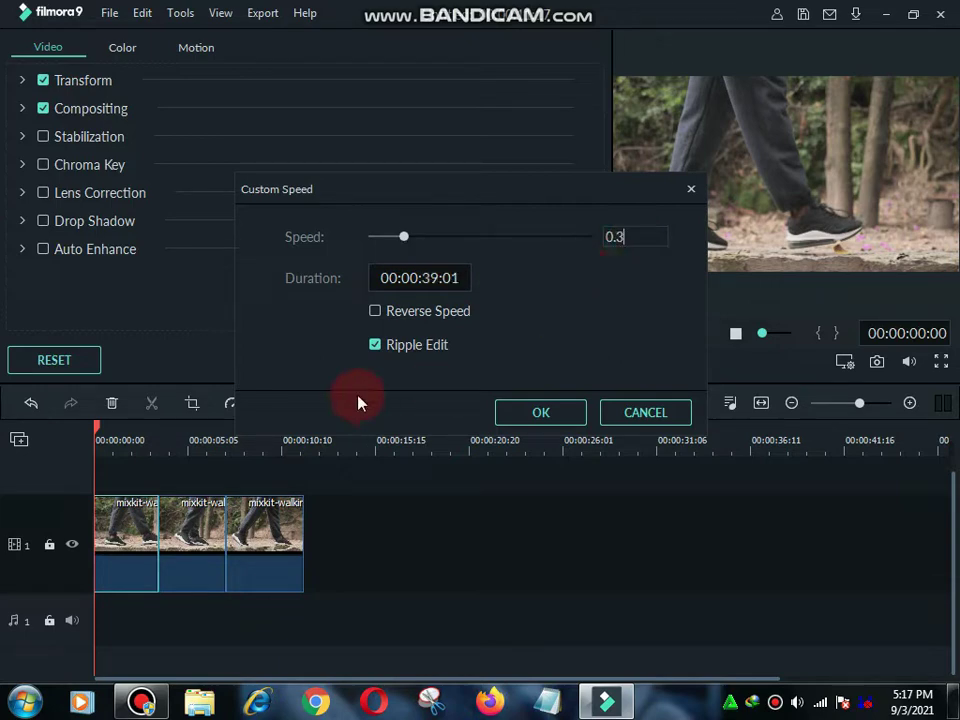
left_click(418, 349)
left_click(540, 412)
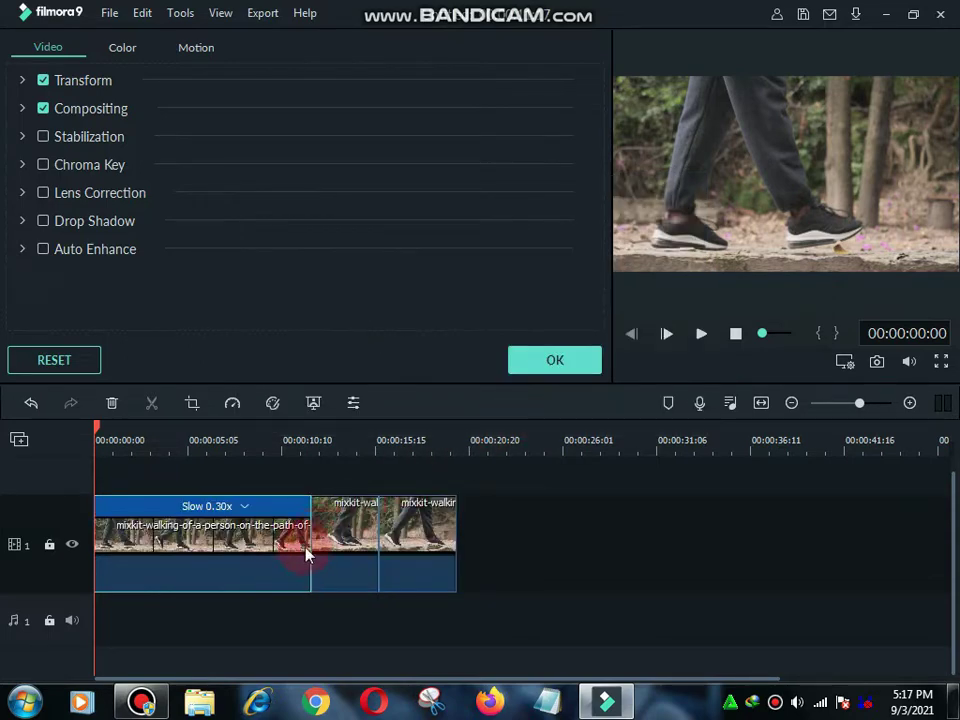
- Trim the end of the slowed segment to about 6 seconds and move the other two segments left to close the gap
left_click_drag(309, 550, 206, 546)
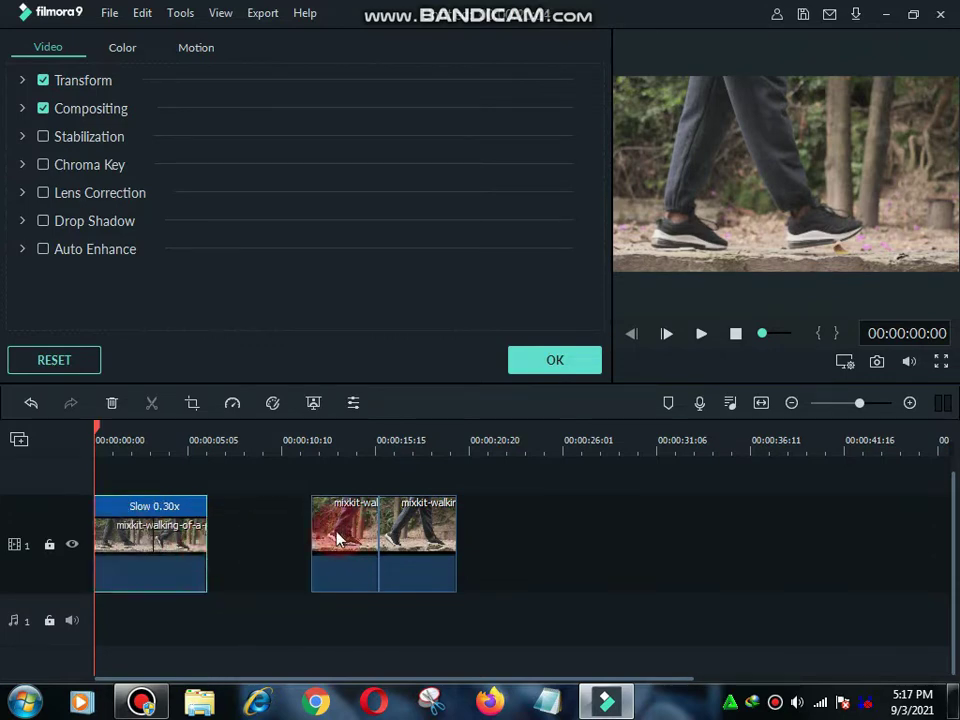
left_click_drag(337, 540, 236, 542)
left_click_drag(429, 536, 320, 545)
left_click(254, 548)
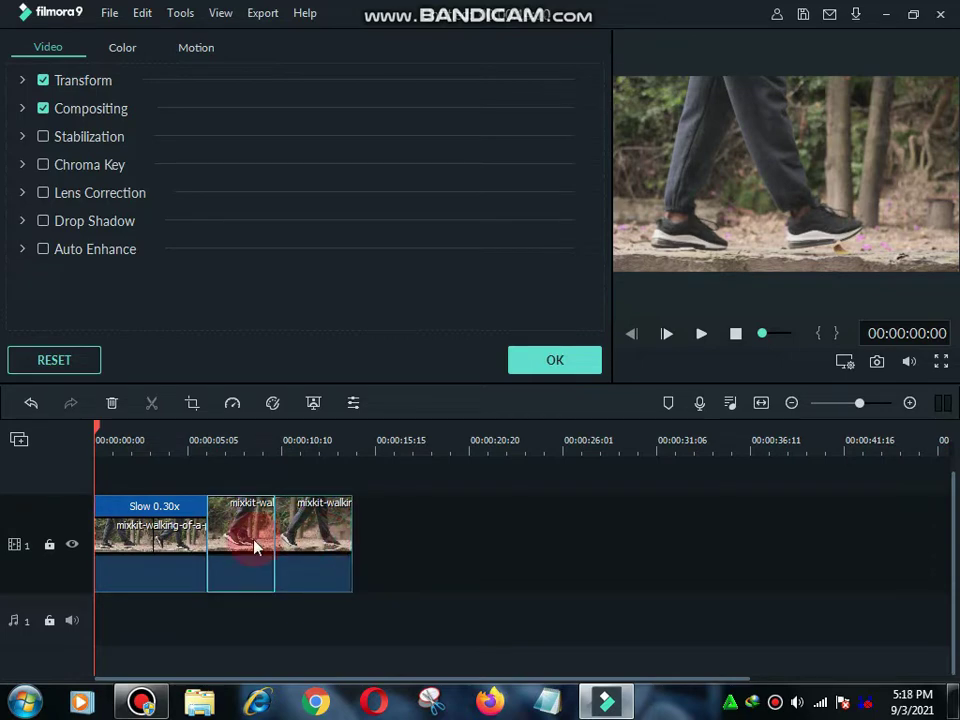
left_click(572, 367)
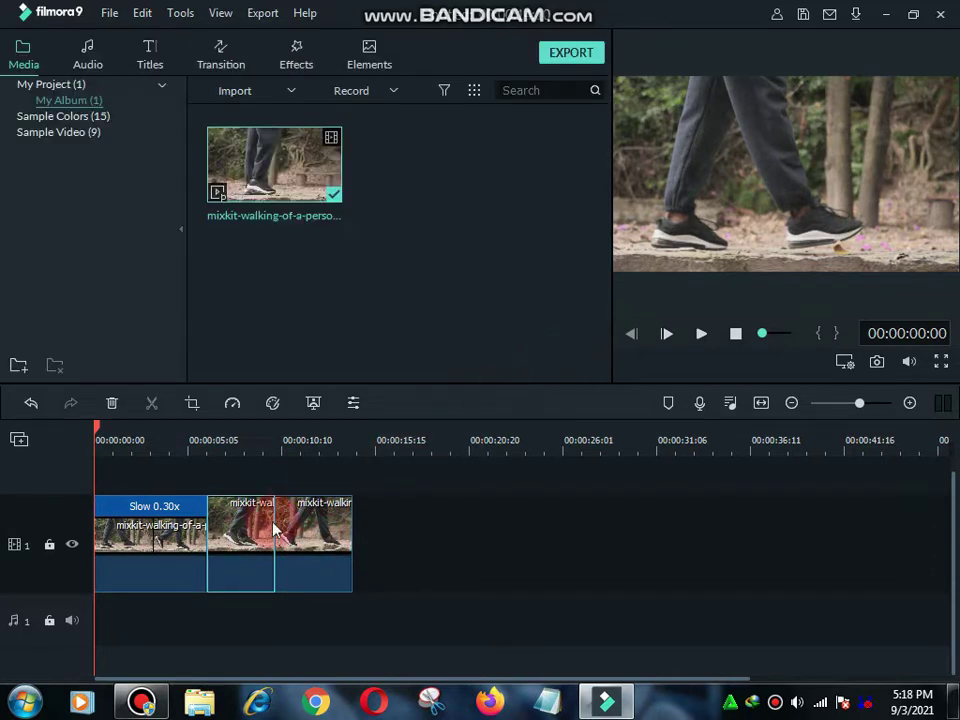
- Speed up the second segment to a speed of 3 with Ripple Edit on
right_click(237, 559)
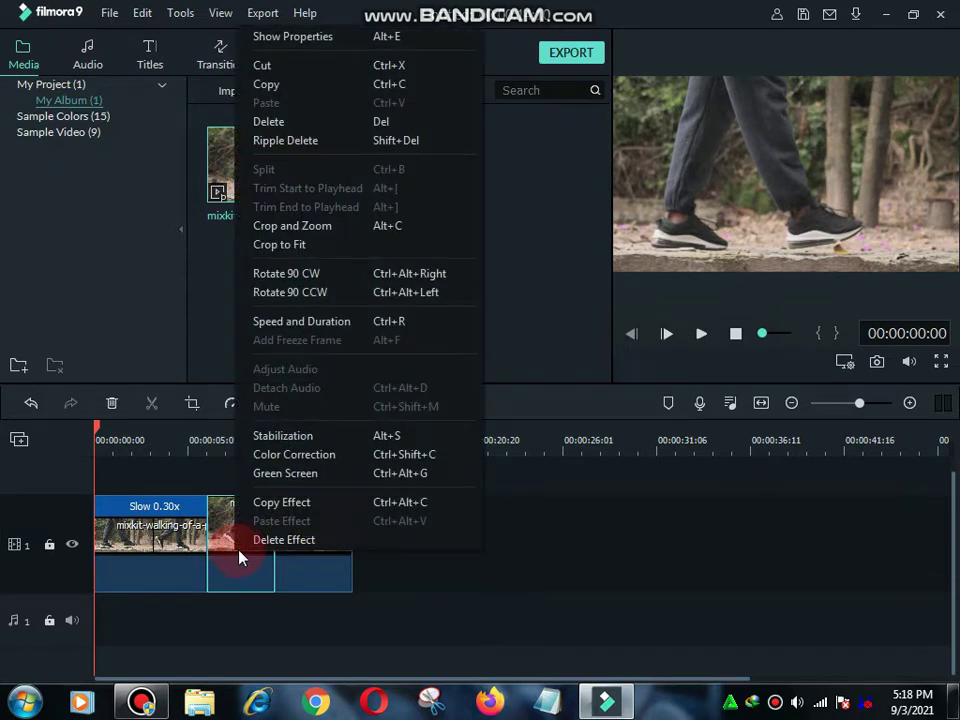
left_click(362, 321)
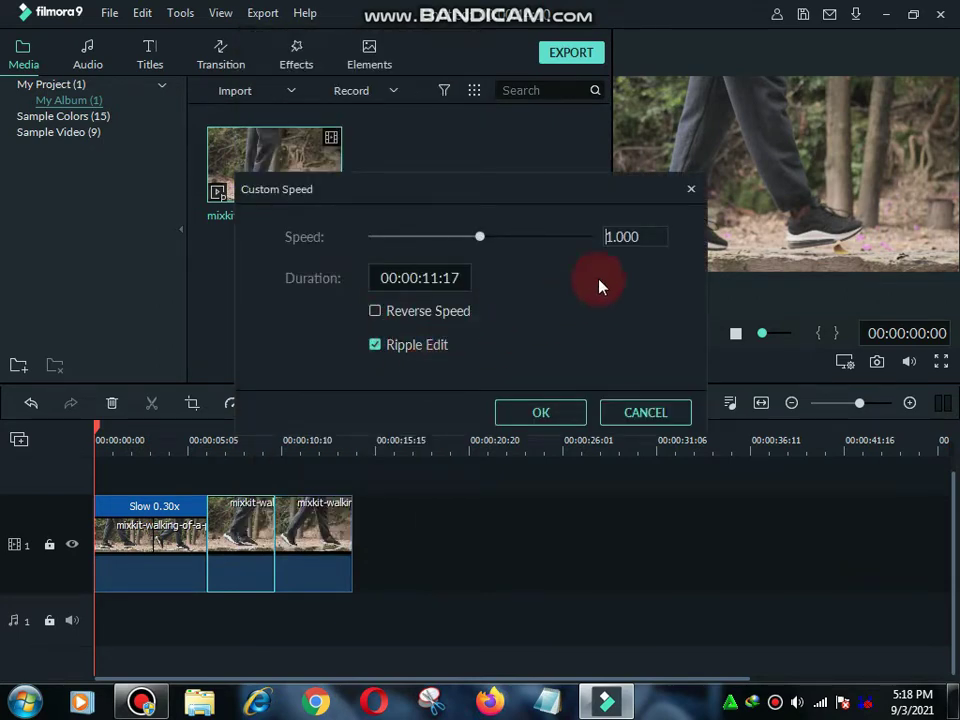
double_click(643, 237)
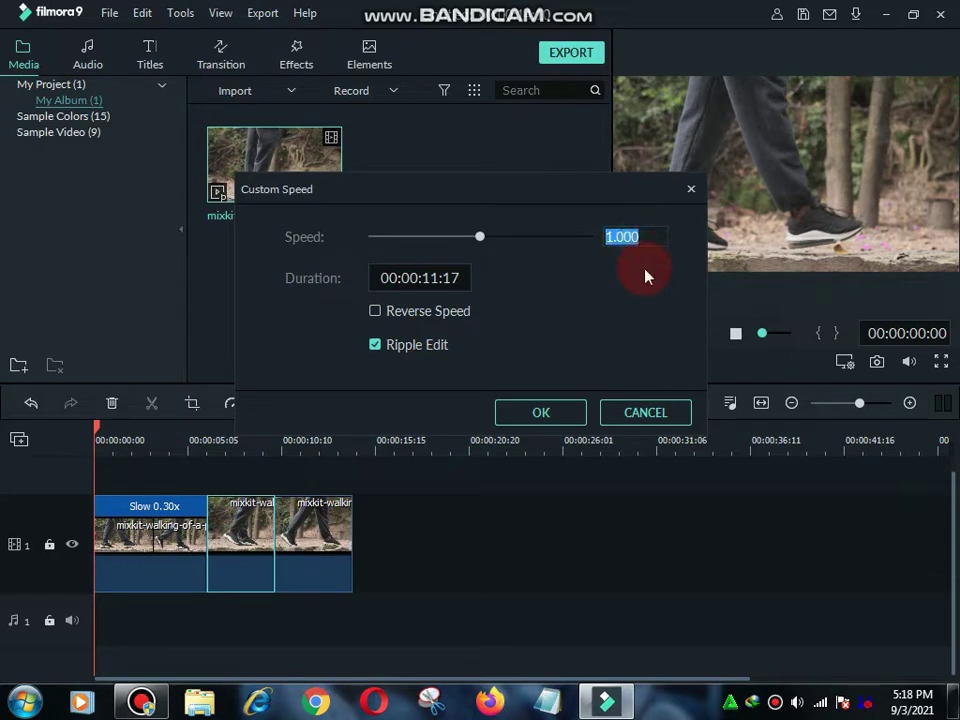
key("BackSpace")
type("3")
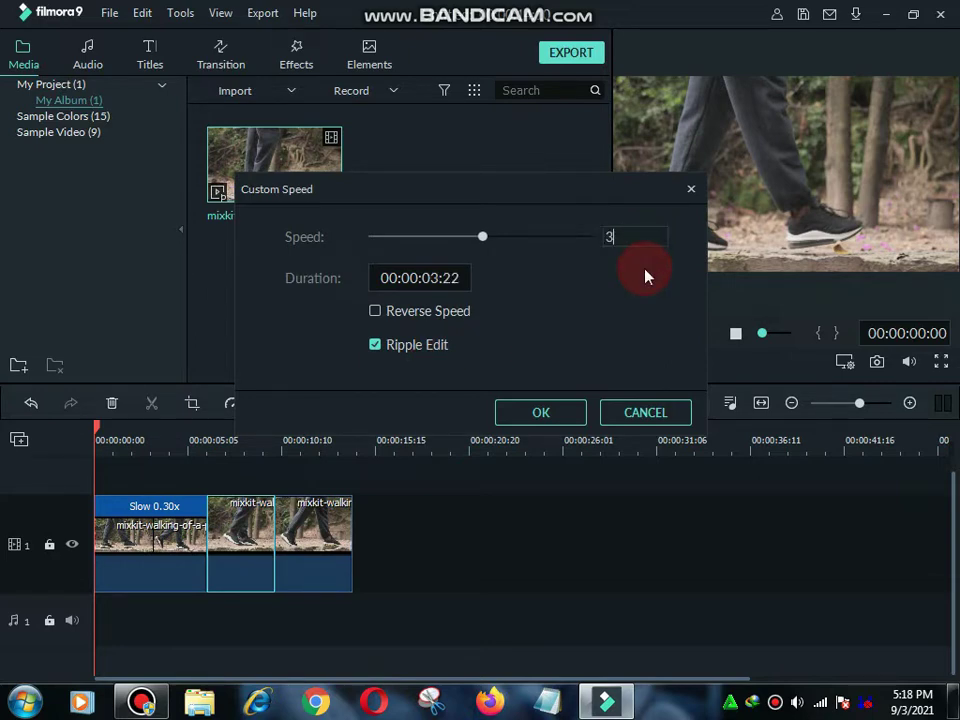
left_click(545, 413)
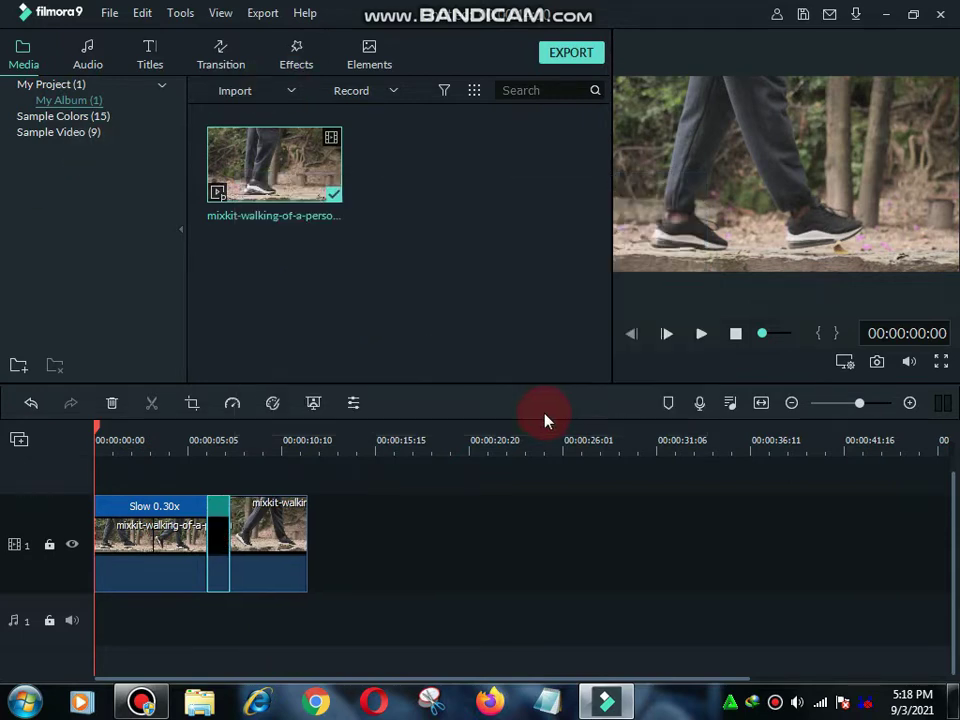
- Swap the last two segments so the normal-speed one directly follows the slowed segment and the fast one ends the sequence
left_click(224, 540)
left_click(257, 550)
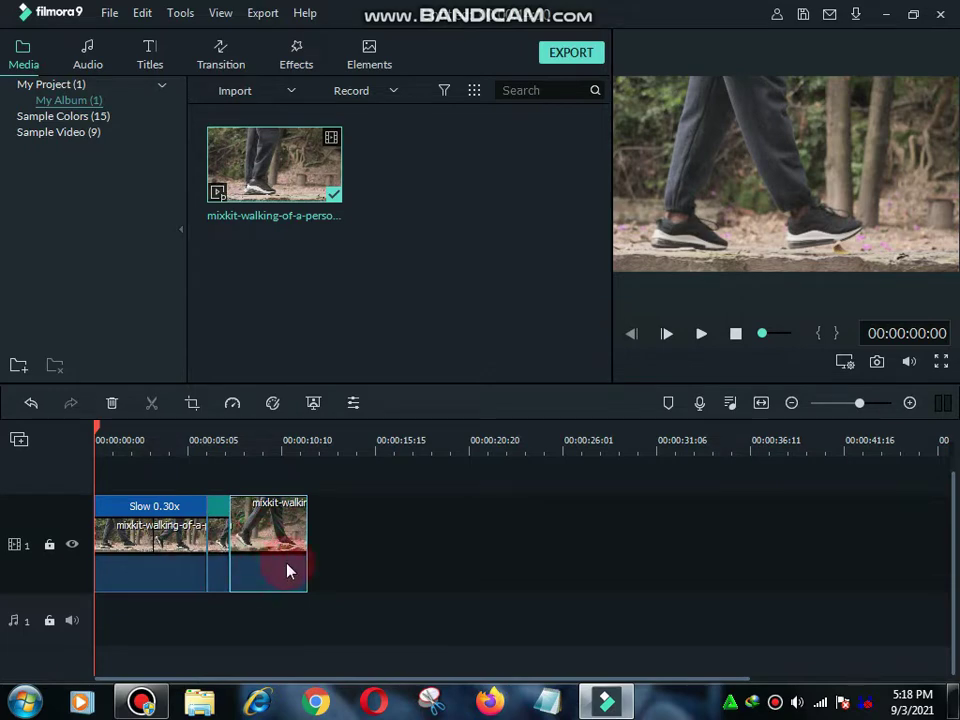
left_click_drag(287, 570, 321, 525)
left_click_drag(257, 561, 298, 572)
- Apply Reverse Speed at 1.000 to the normal-speed middle segment and play the edited sequence
left_click(245, 550)
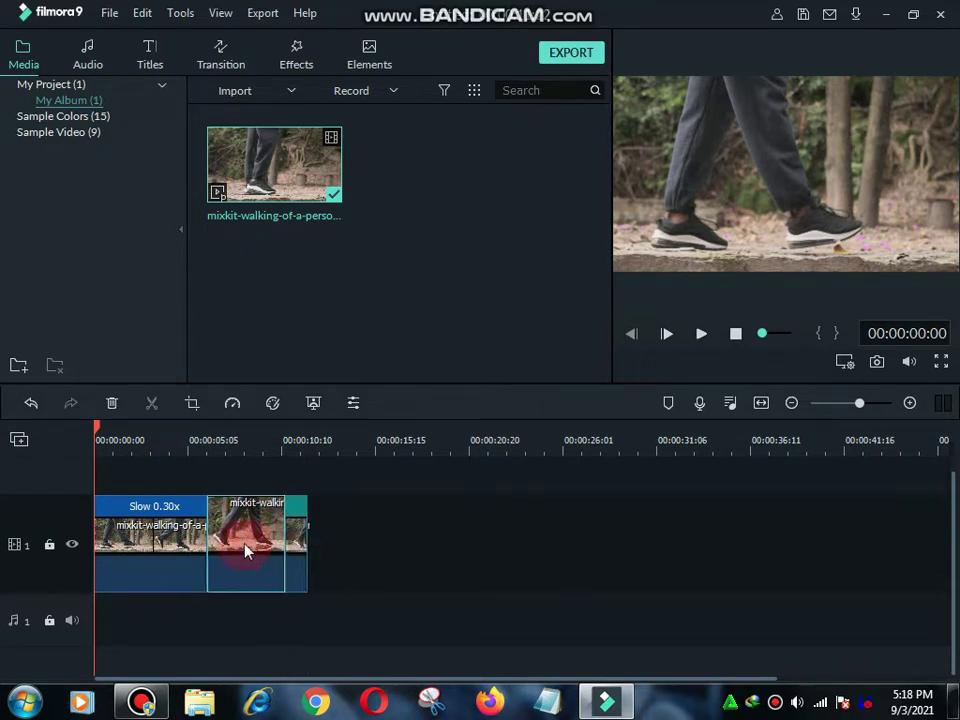
right_click(245, 550)
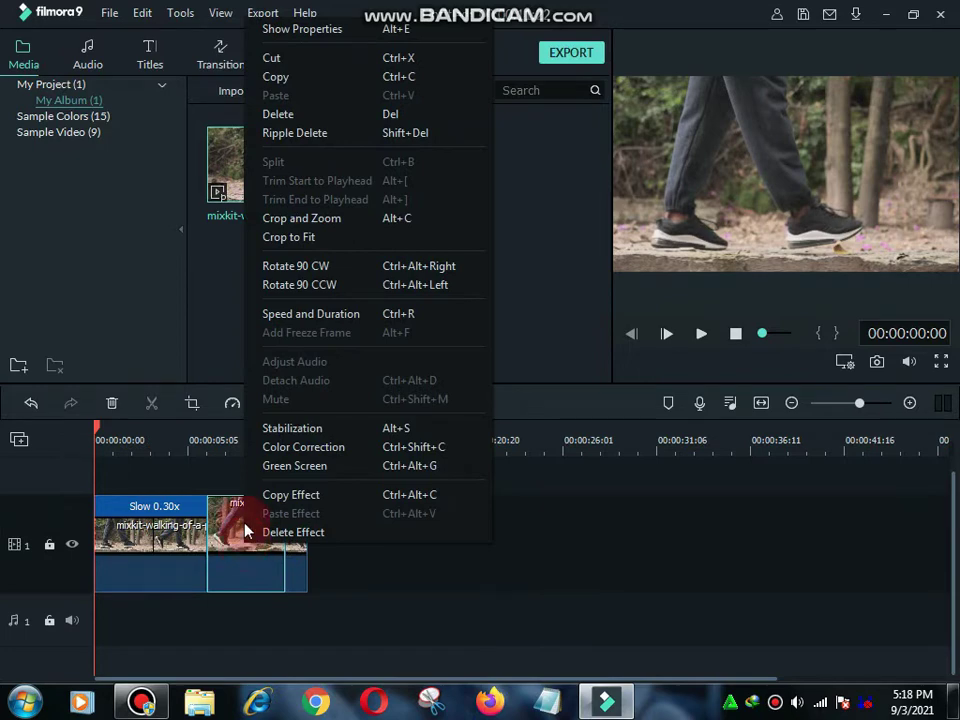
left_click(352, 317)
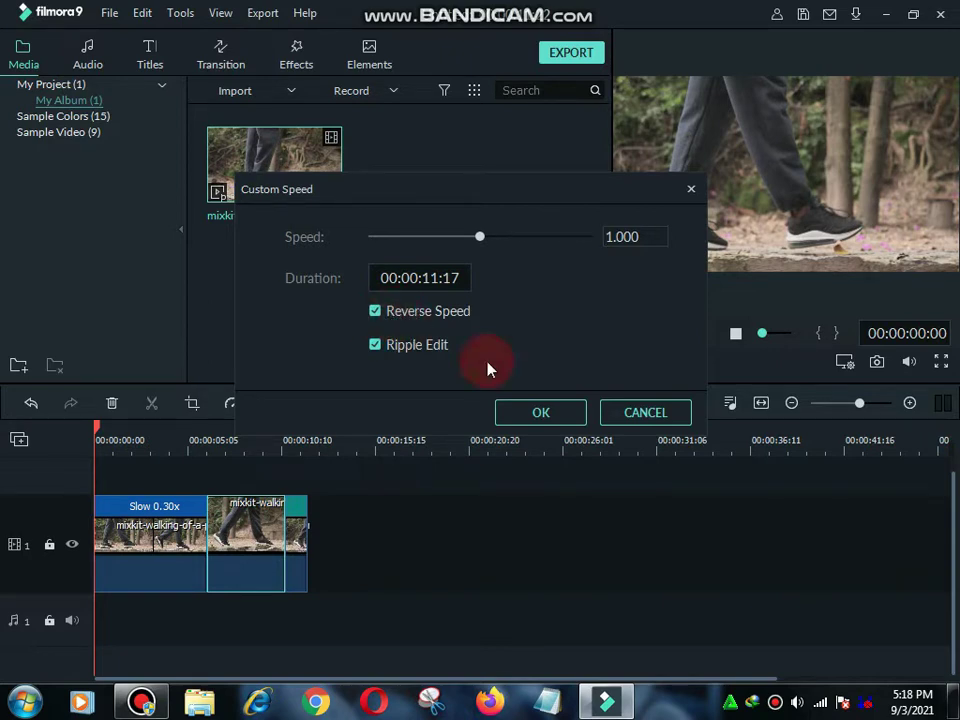
left_click(540, 412)
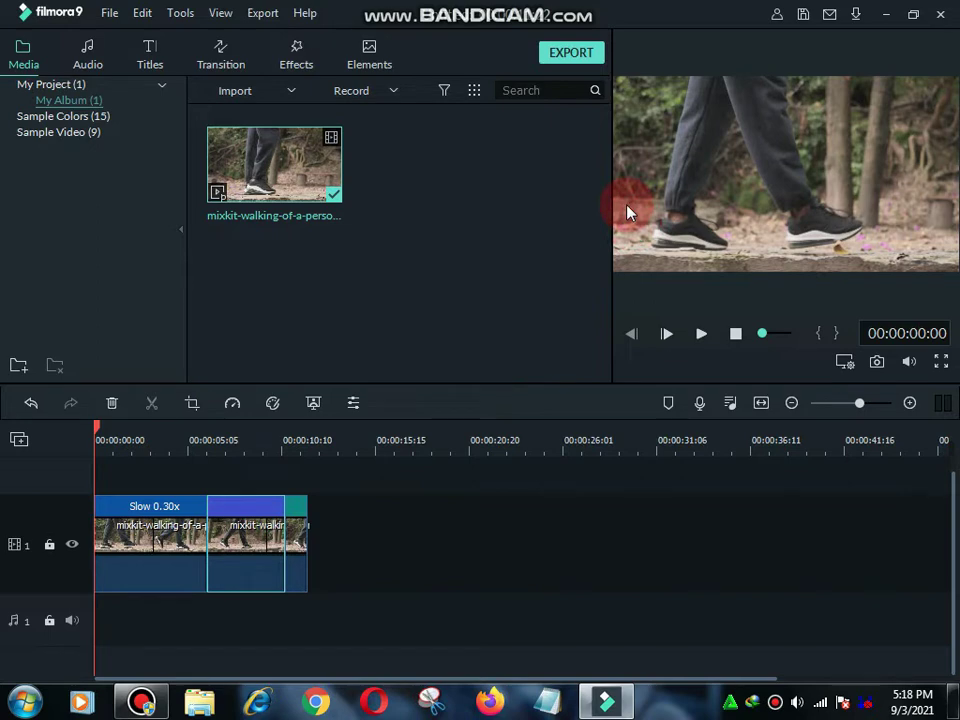
left_click(702, 335)
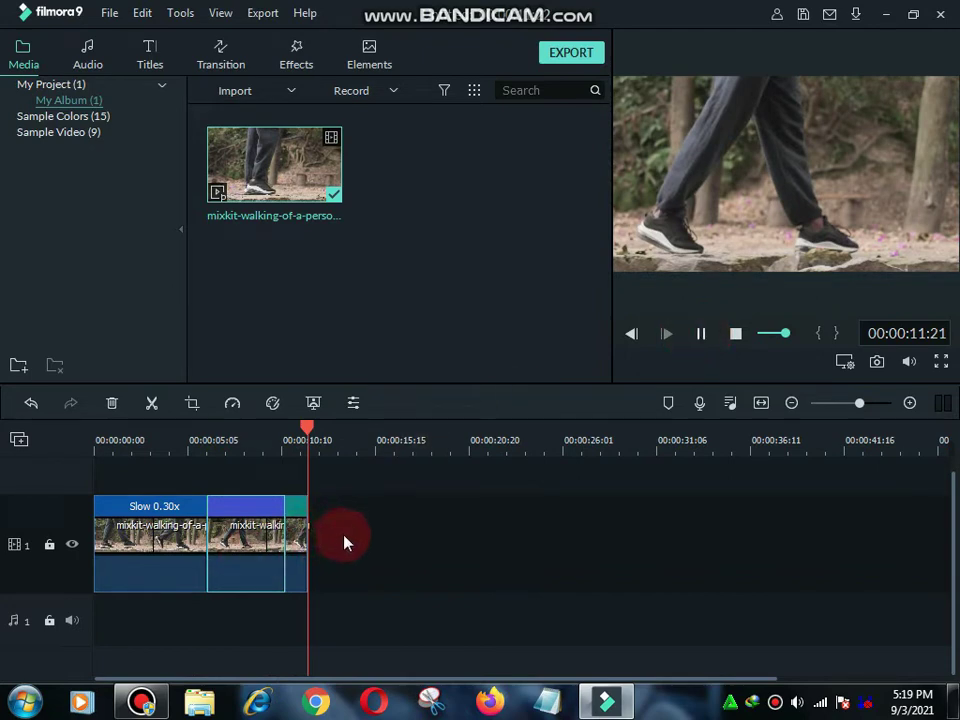
- Rearrange the segments so the fast one follows the slowed one and the reversed one comes last, without gaps
left_click_drag(268, 540, 375, 536)
left_click_drag(293, 553, 212, 553)
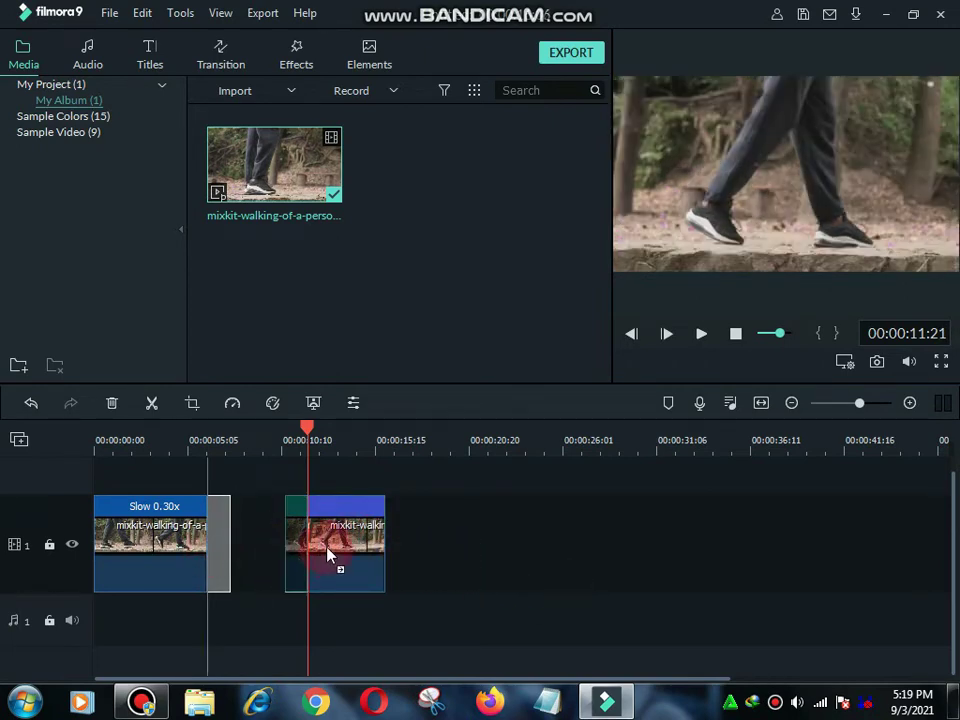
left_click(500, 580)
left_click_drag(372, 567, 282, 563)
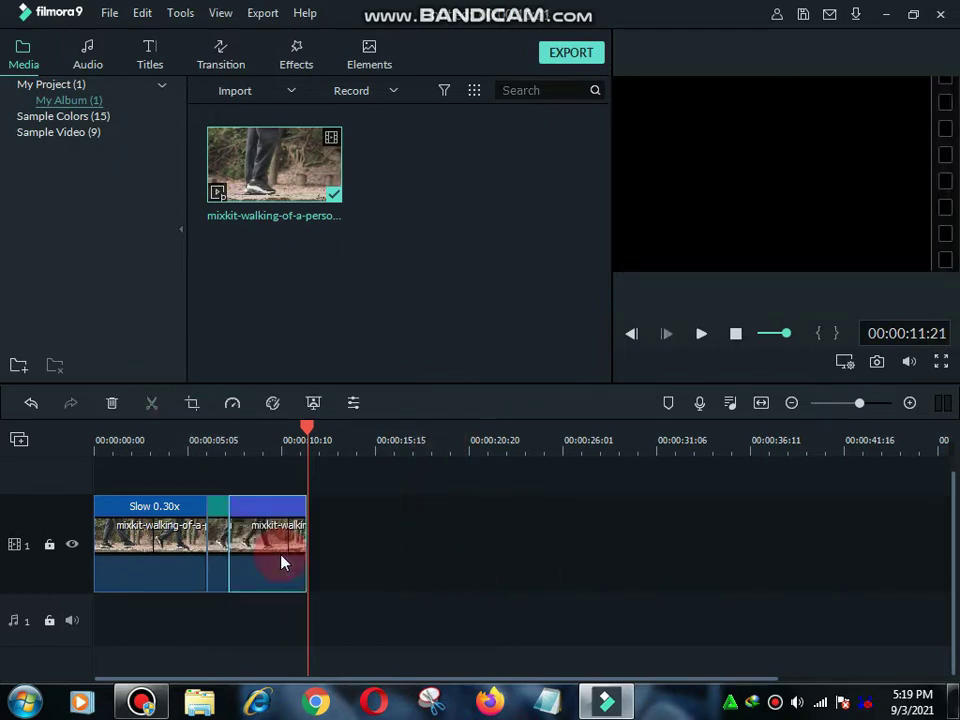
- Play the rearranged sequence from its beginning to review the slow, fast and reversed segments
left_click(100, 441)
left_click(664, 334)
left_click(702, 334)
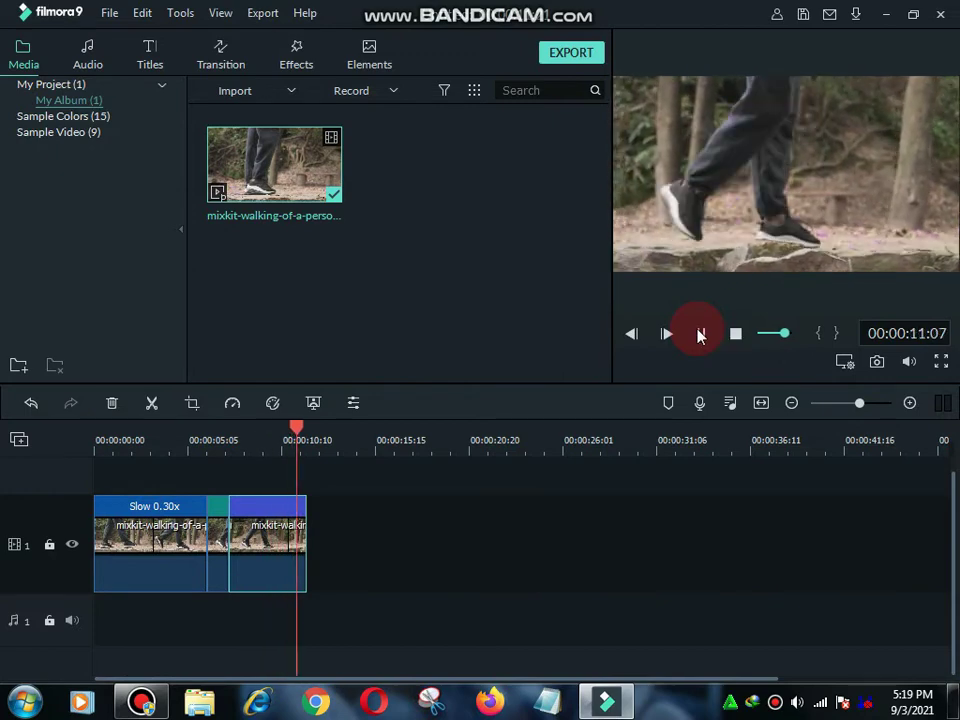
left_click(700, 334)
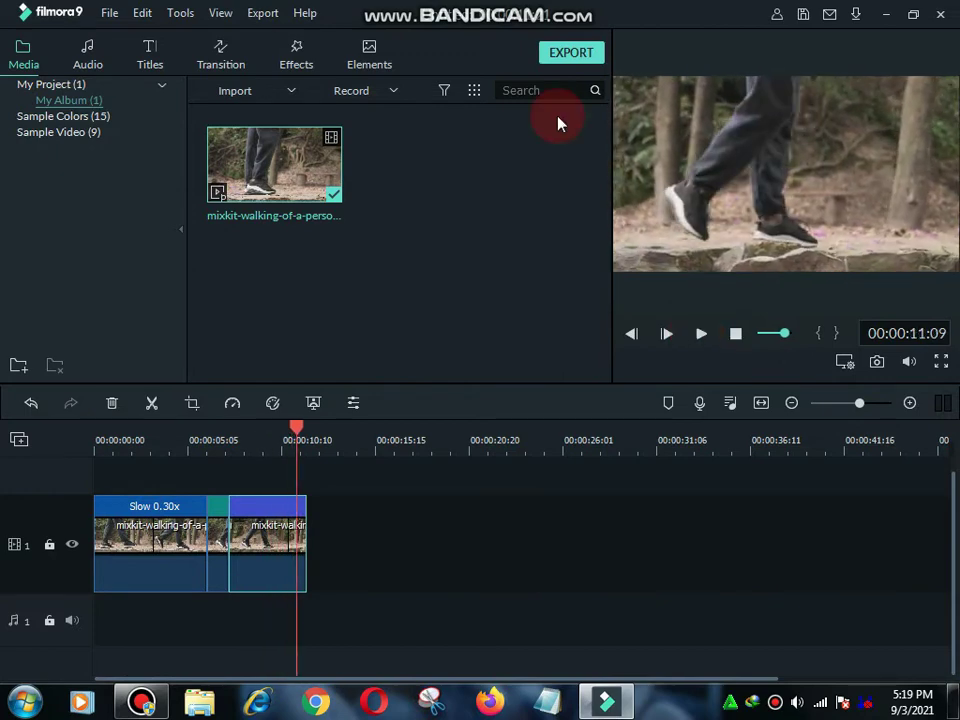
- Export the edited sequence to the computer as an MP4 named "slow mo" and close the export windows
left_click(571, 53)
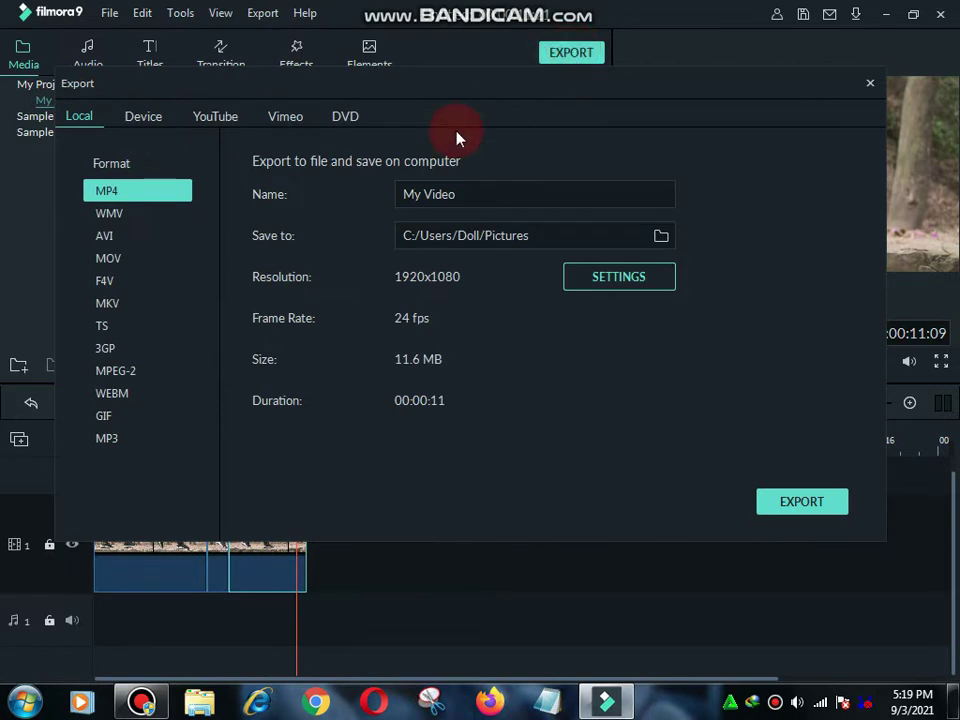
double_click(474, 195)
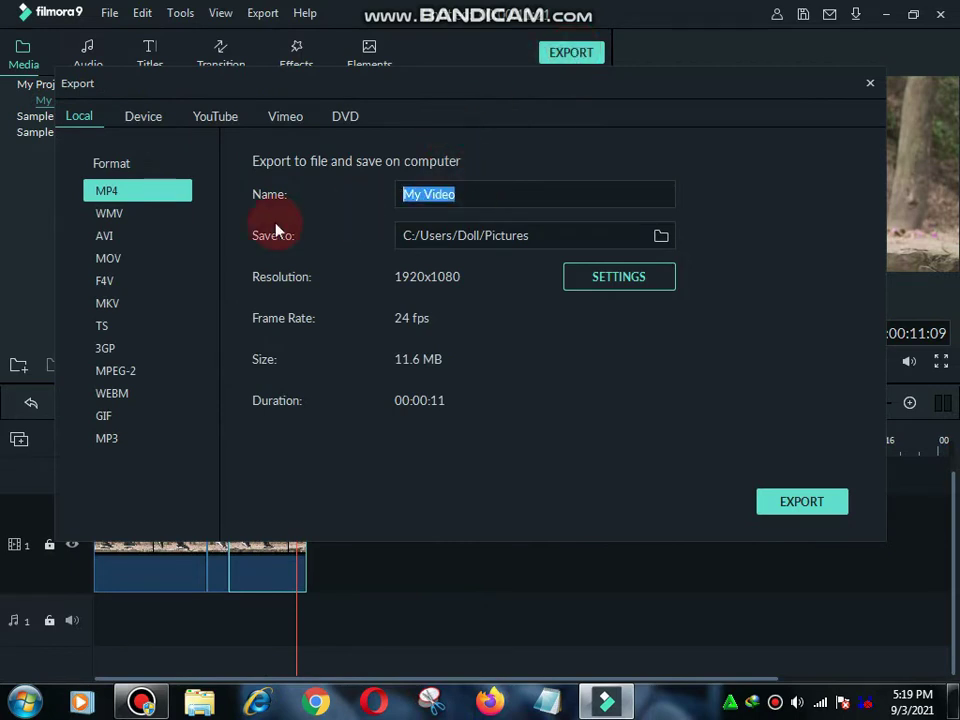
key("BackSpace")
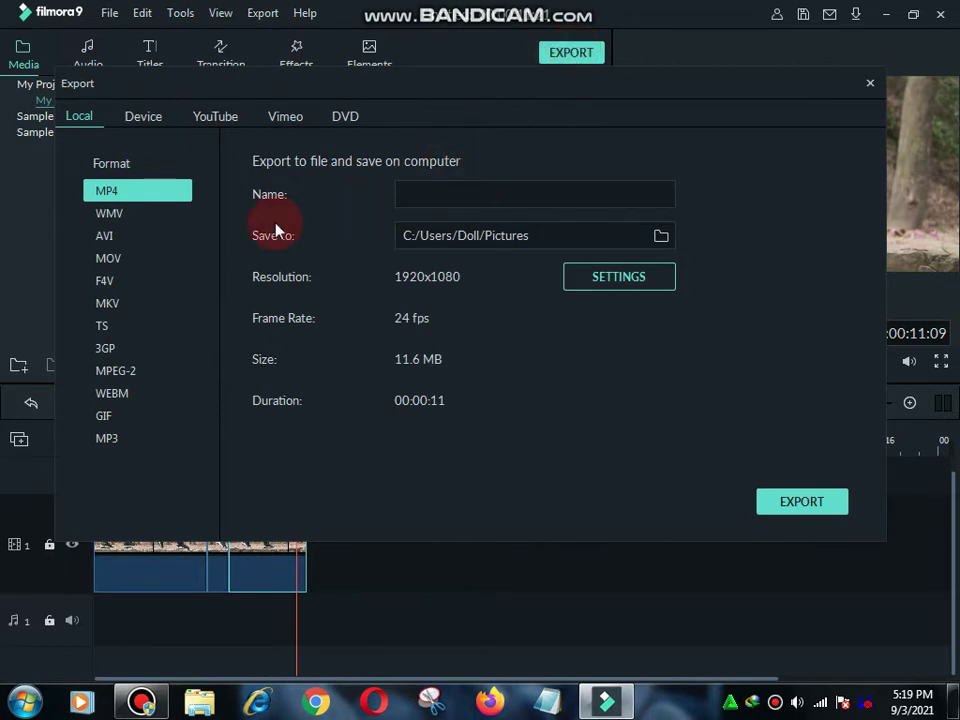
type("slow mo")
left_click(792, 506)
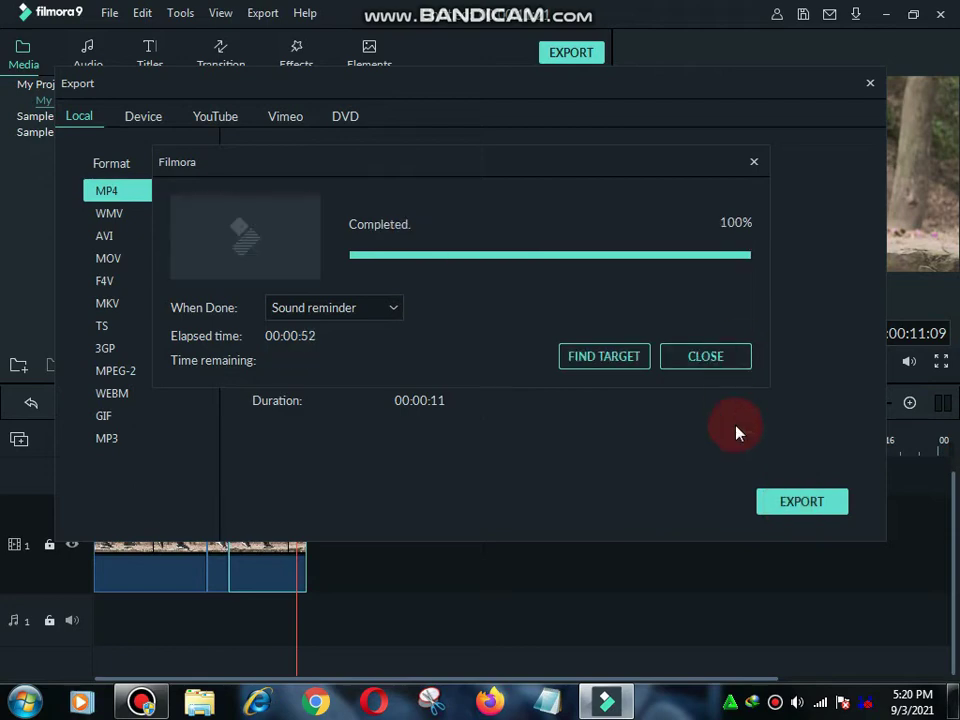
left_click(728, 365)
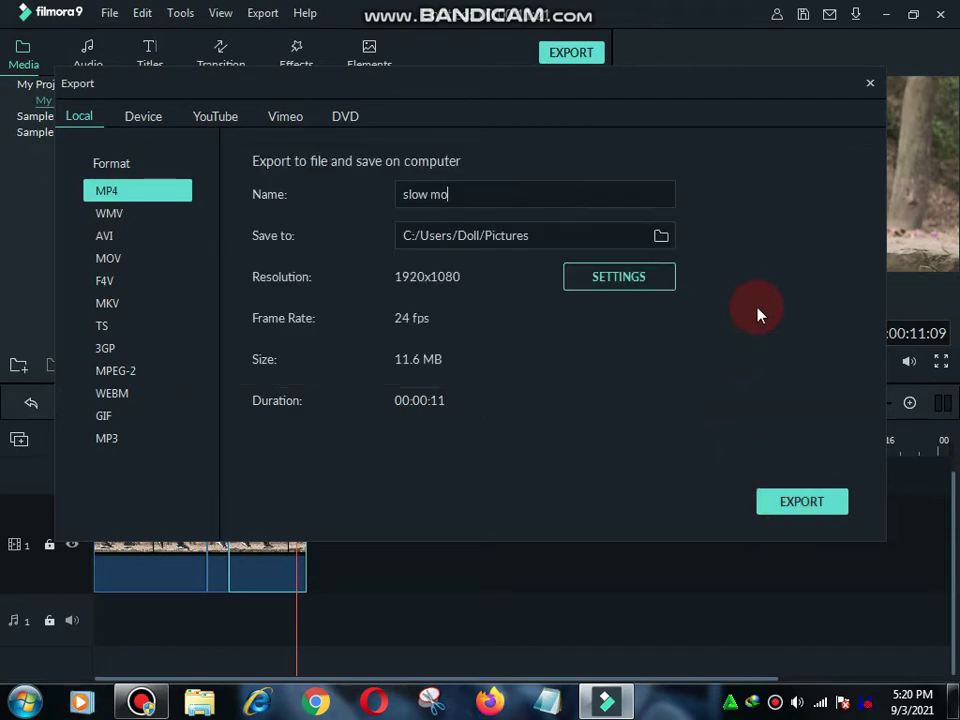
left_click(869, 88)
- Minimize the editor, play the exported "slow mo" video from the Pictures library in VLC media player, and close the player
left_click(883, 17)
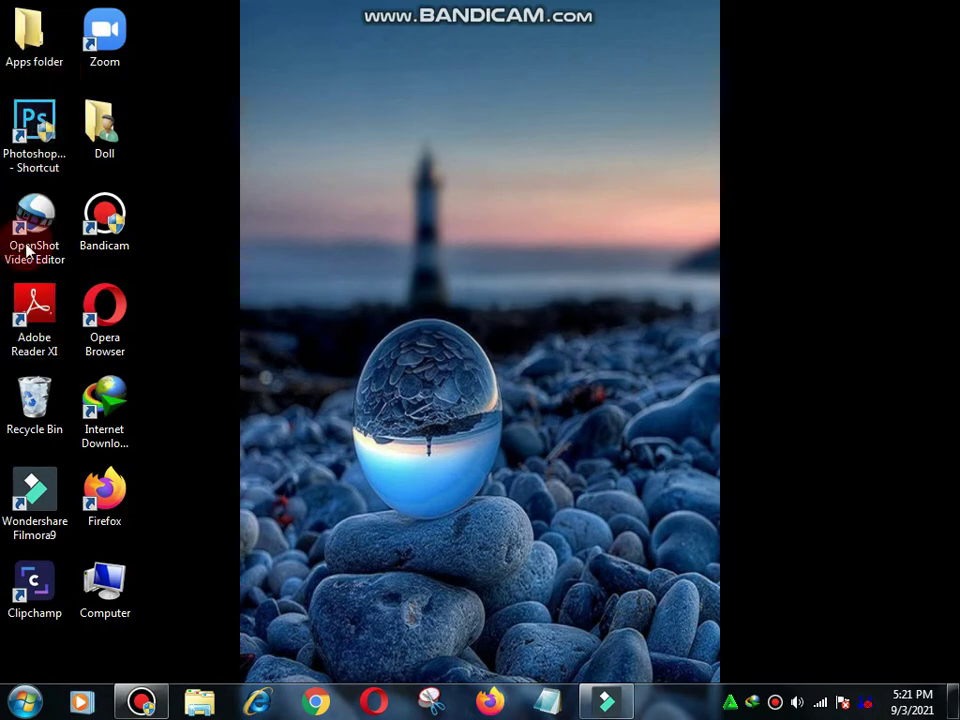
double_click(98, 602)
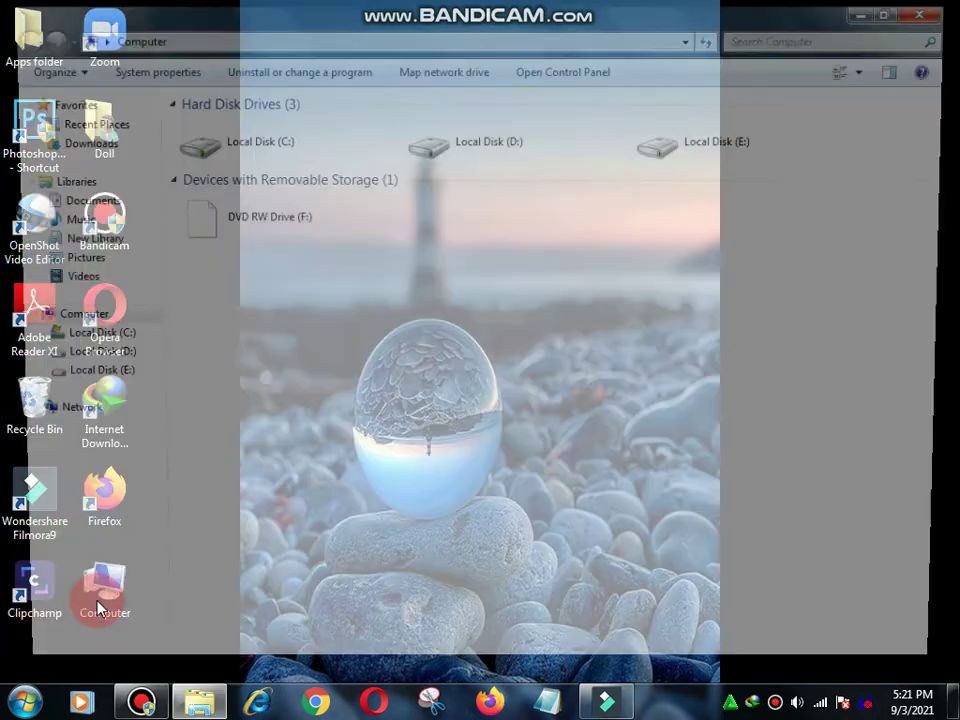
left_click(77, 261)
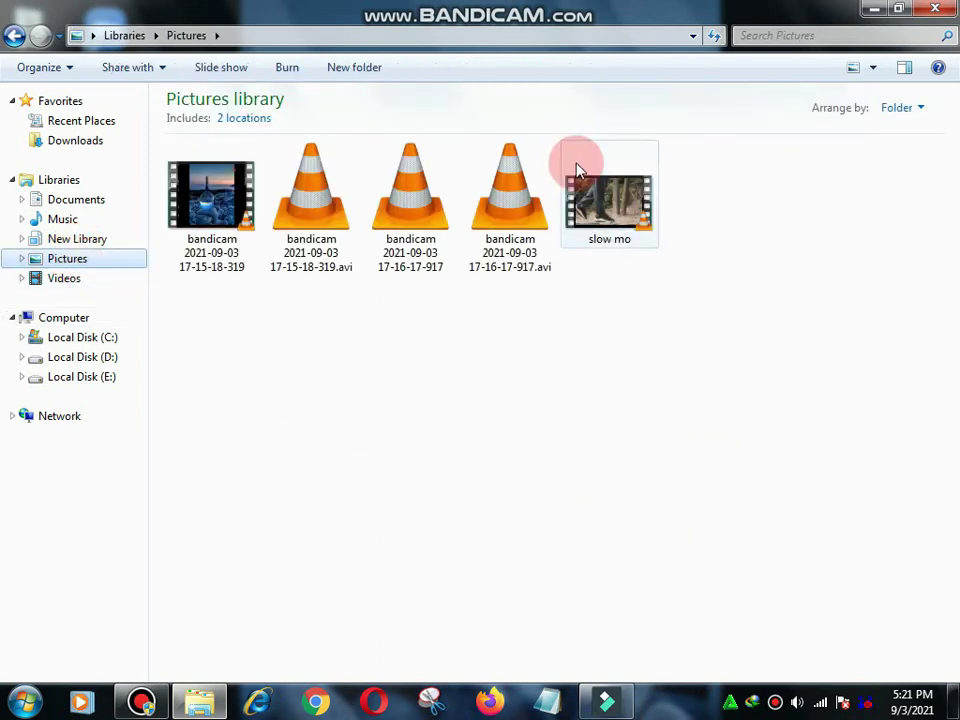
left_click(602, 207)
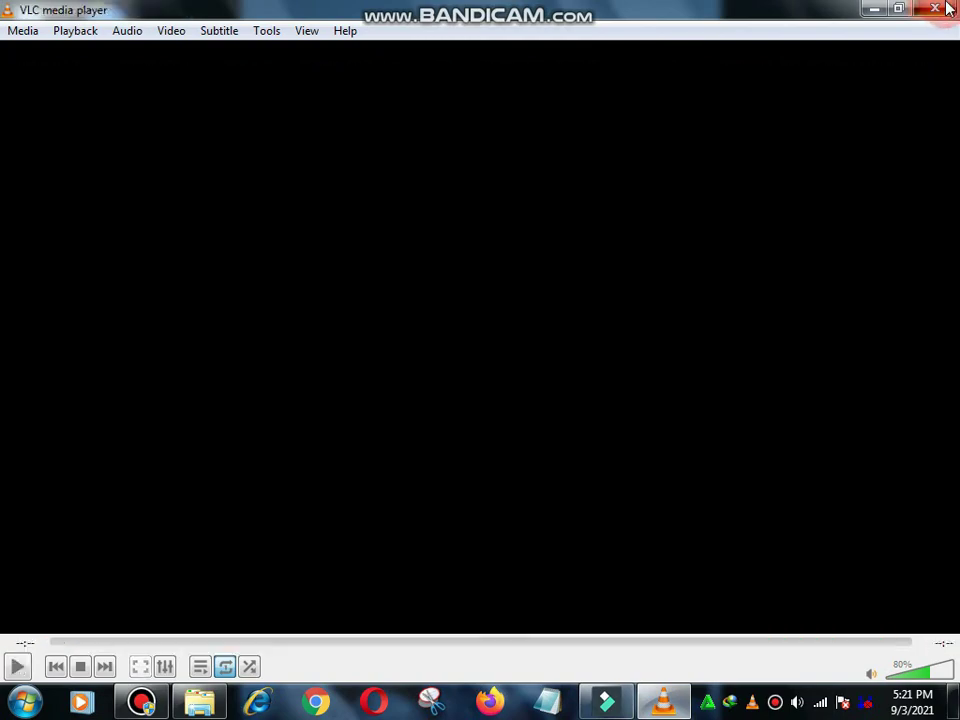
left_click(946, 6)
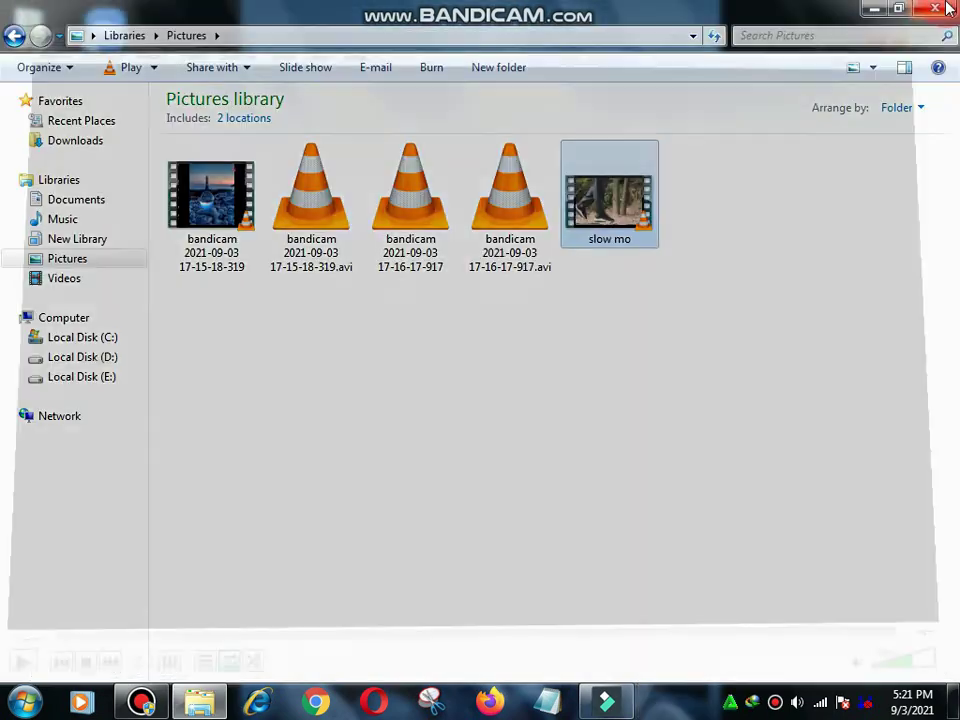